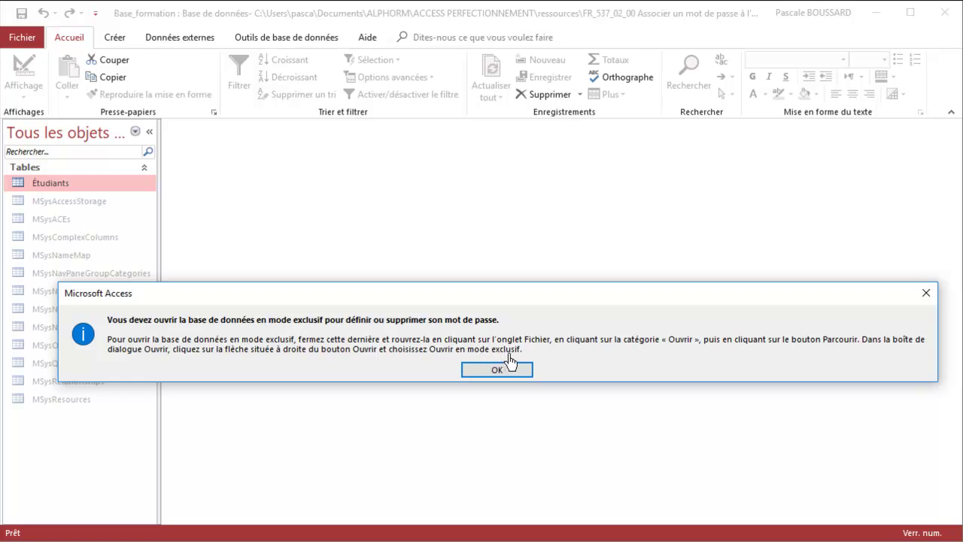
- Dismiss the exclusive-mode message and close the Base_formation database
left_click(497, 370)
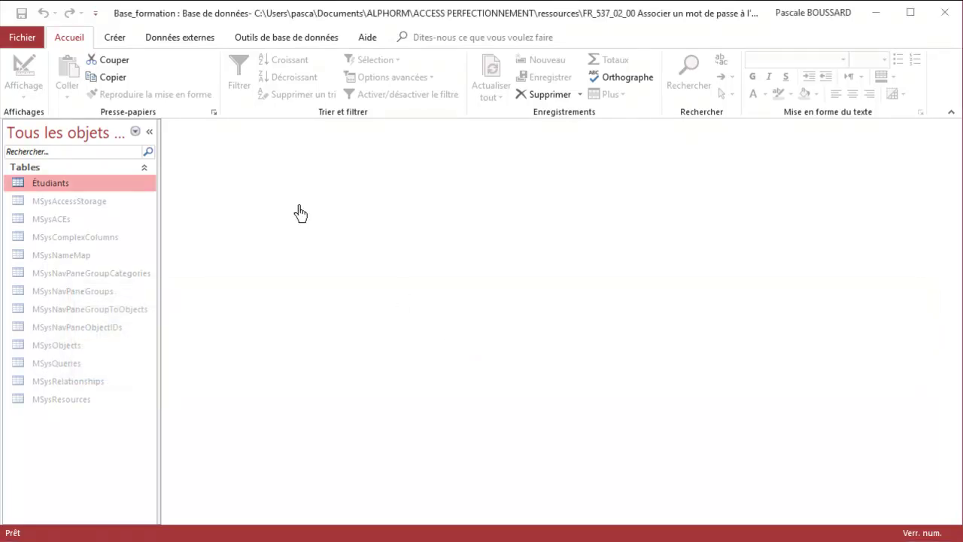
left_click(21, 37)
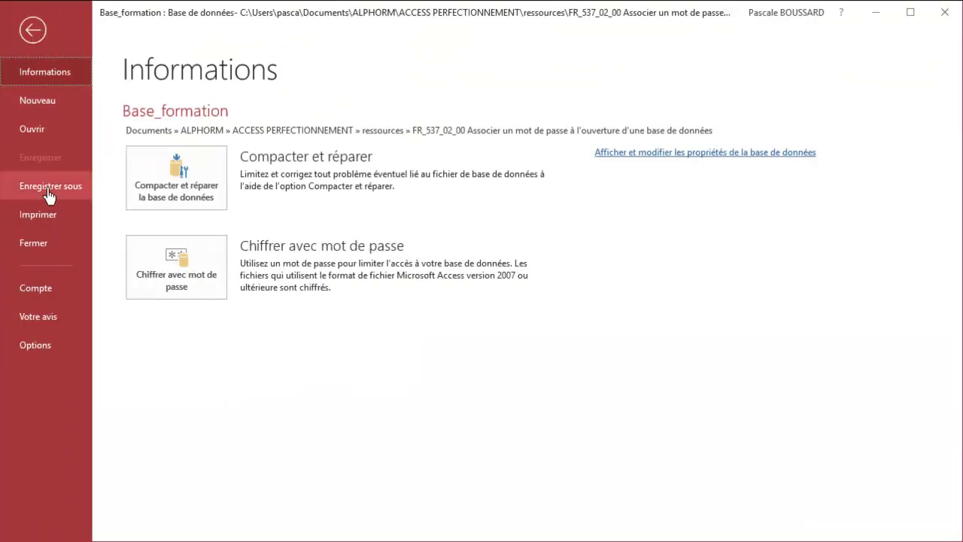
left_click(33, 252)
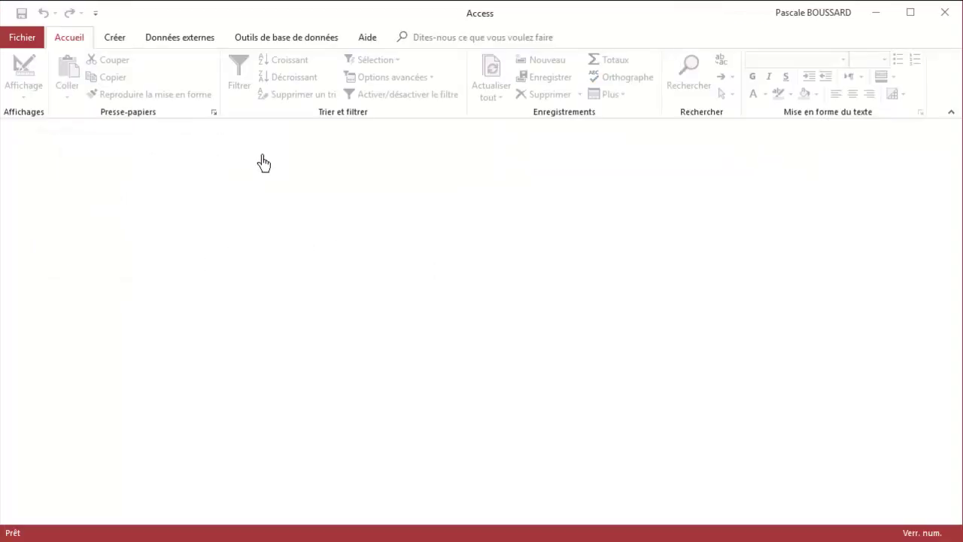
- Reopen Base_formation.accdb from the list of recent files
left_click(17, 38)
left_click(47, 139)
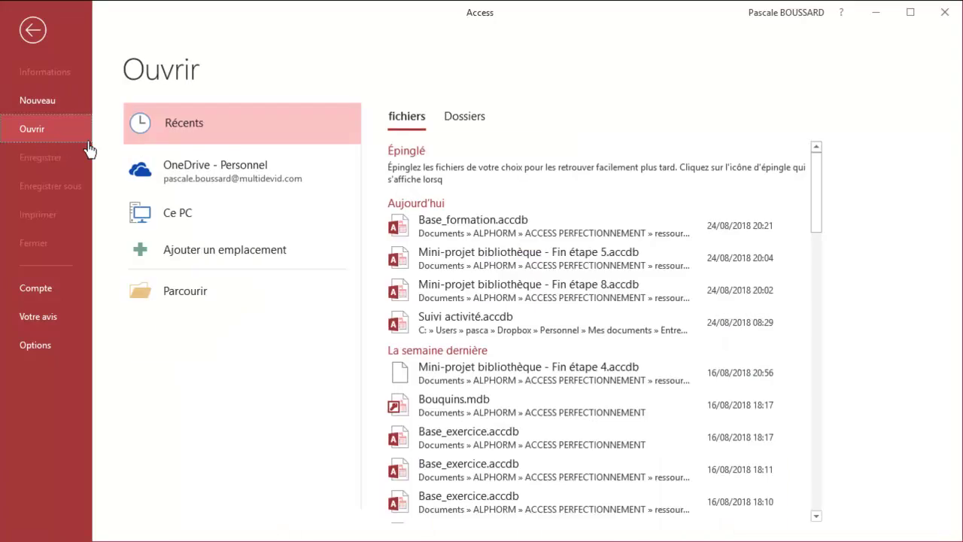
right_click(473, 226)
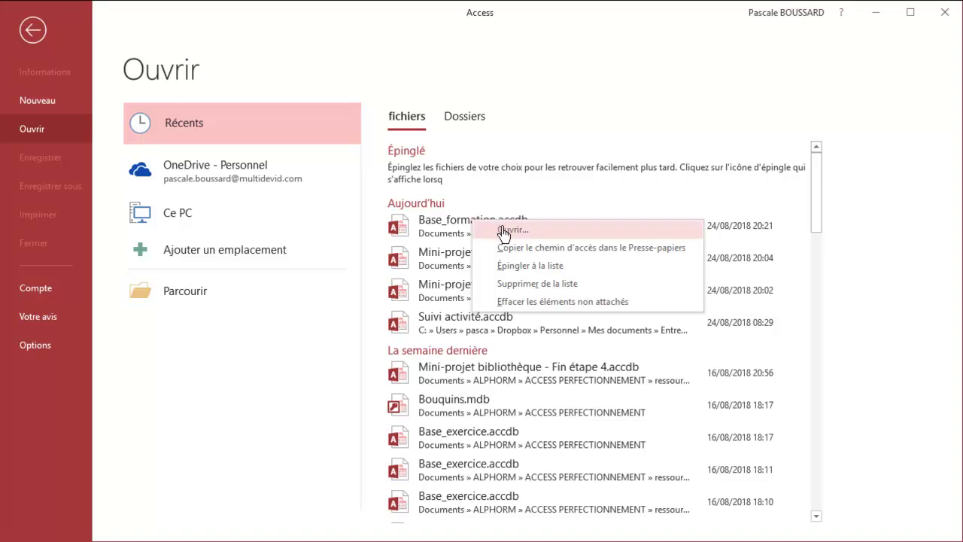
left_click(503, 231)
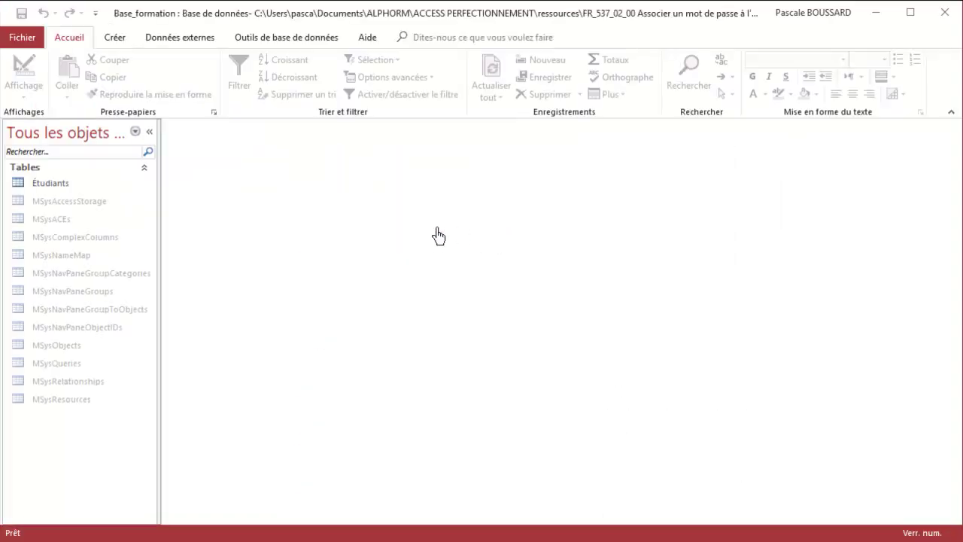
- Try to encrypt the Base_formation database with a password, then close the database
left_click(21, 37)
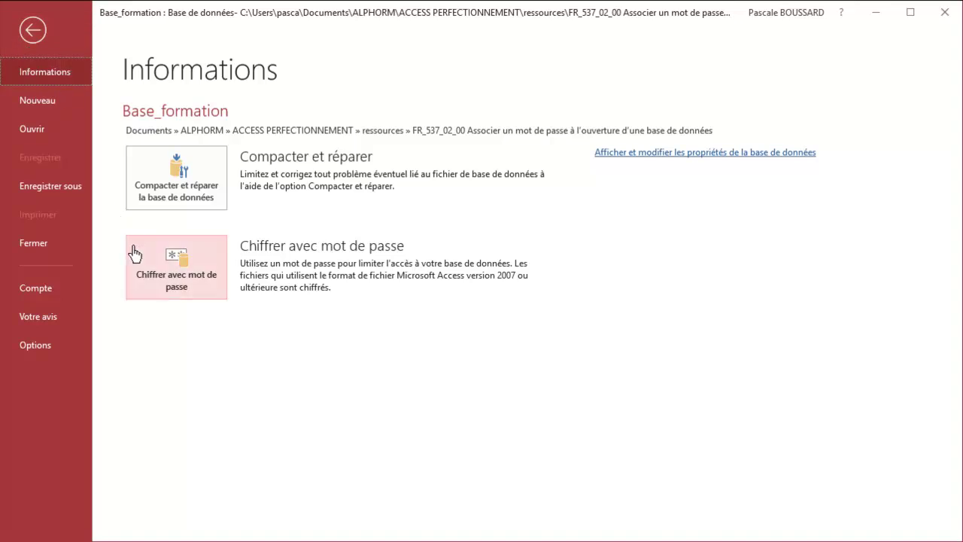
left_click(155, 267)
left_click(519, 404)
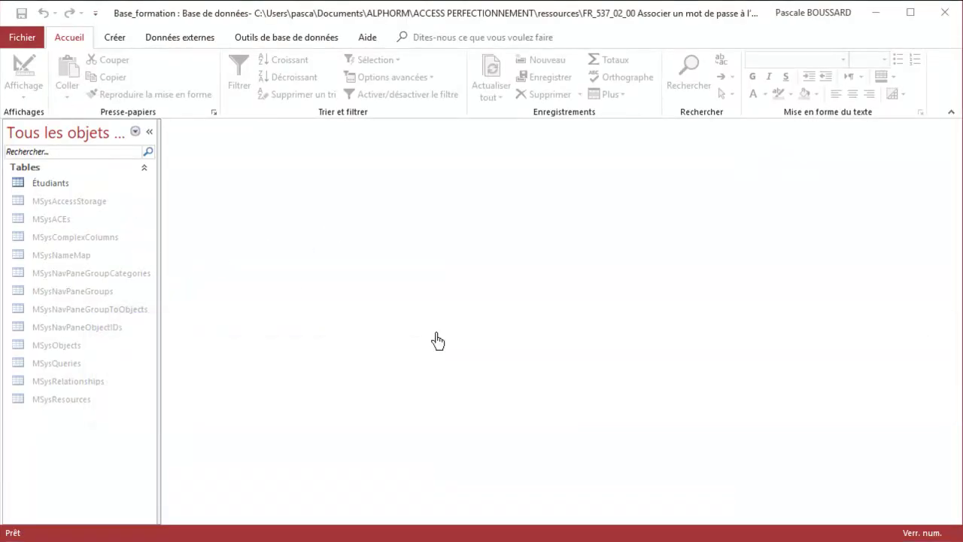
left_click(27, 43)
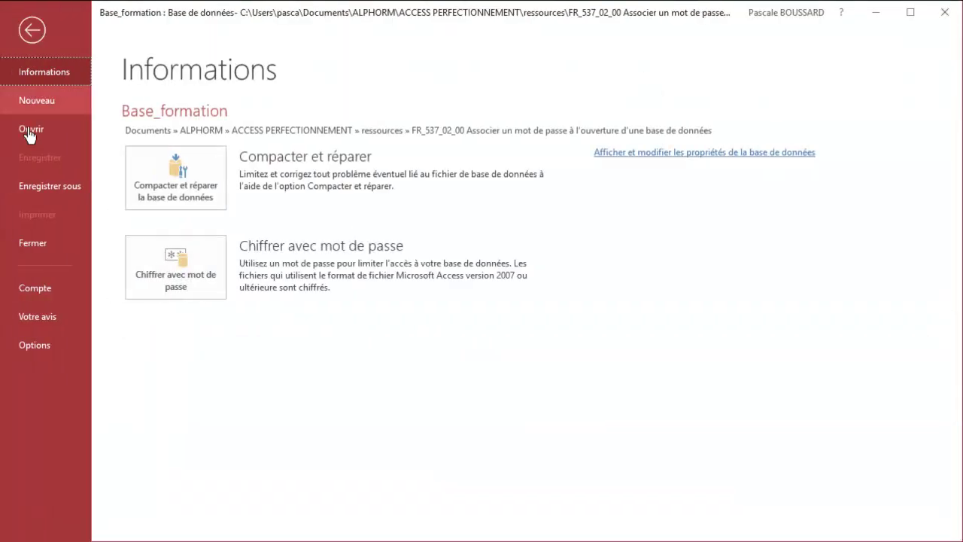
left_click(30, 250)
- Open Base_formation.accdb in exclusive mode from the FR_537_02_00 folder under Documents, ALPHORM, ACCESS PERFECTIONNEMENT, ressources
left_click(15, 37)
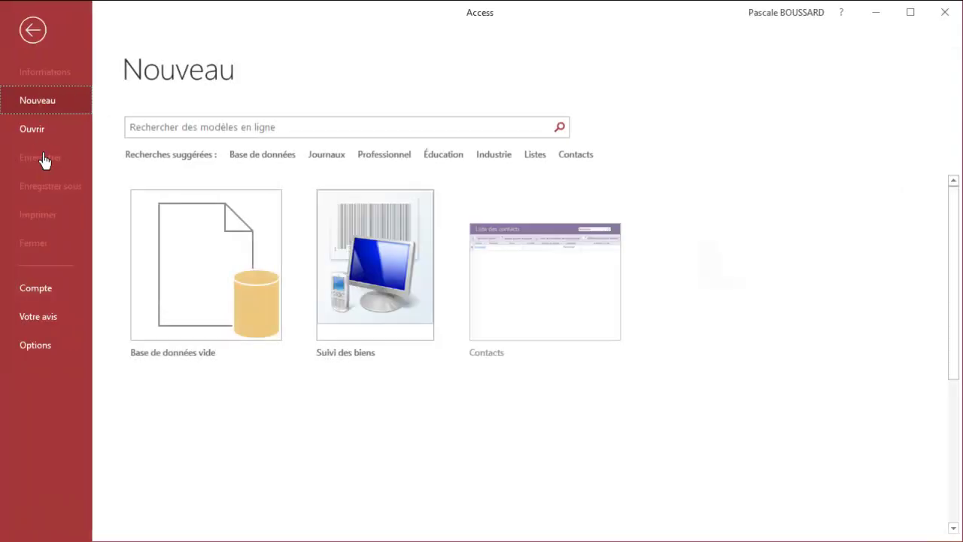
left_click(33, 134)
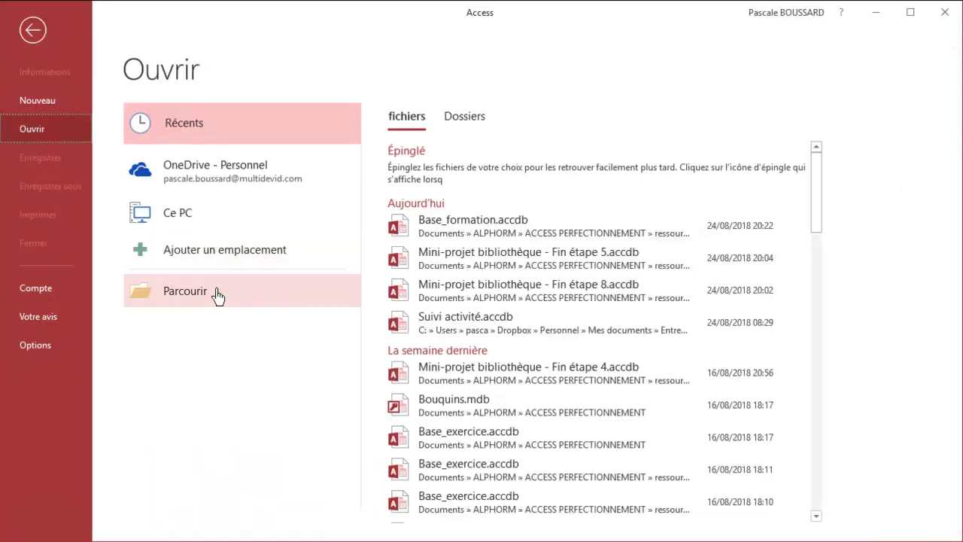
left_click(219, 294)
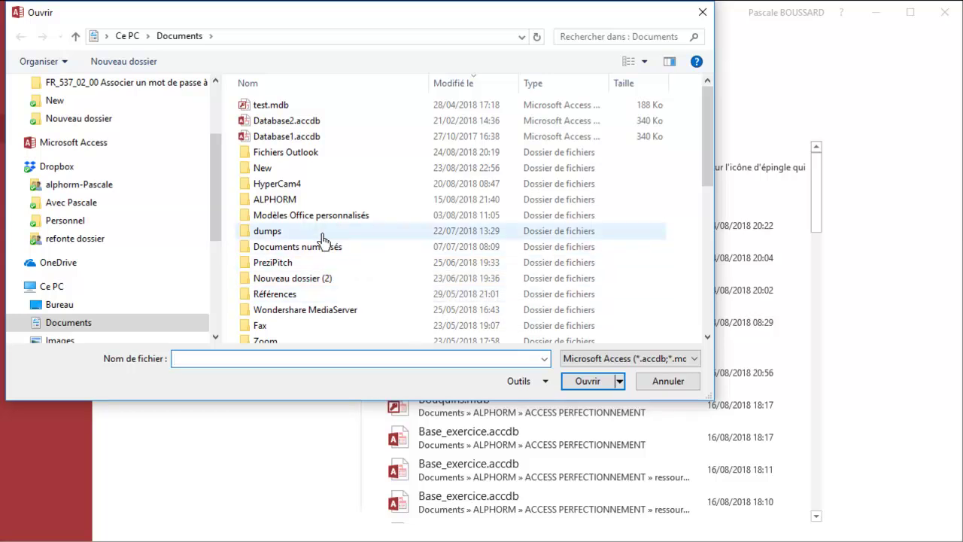
double_click(306, 195)
double_click(290, 158)
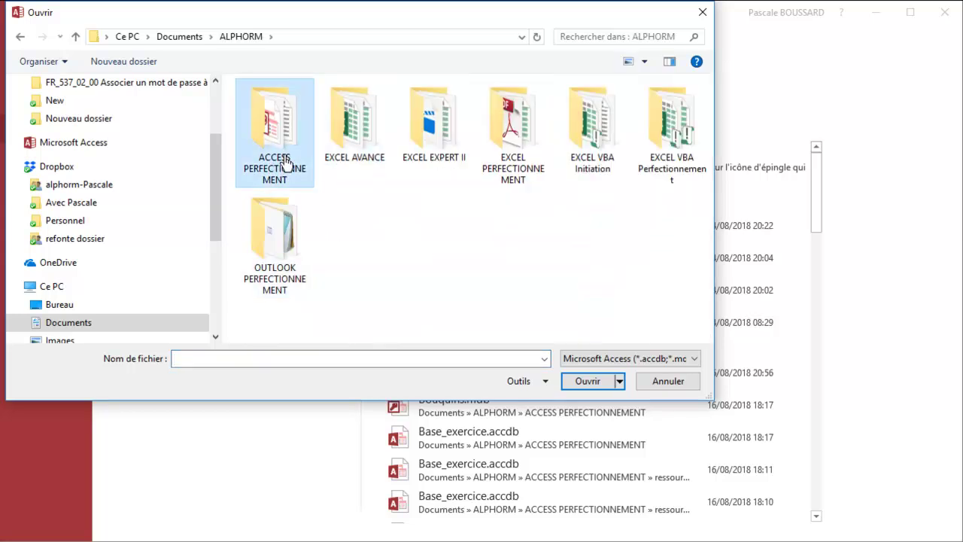
double_click(412, 143)
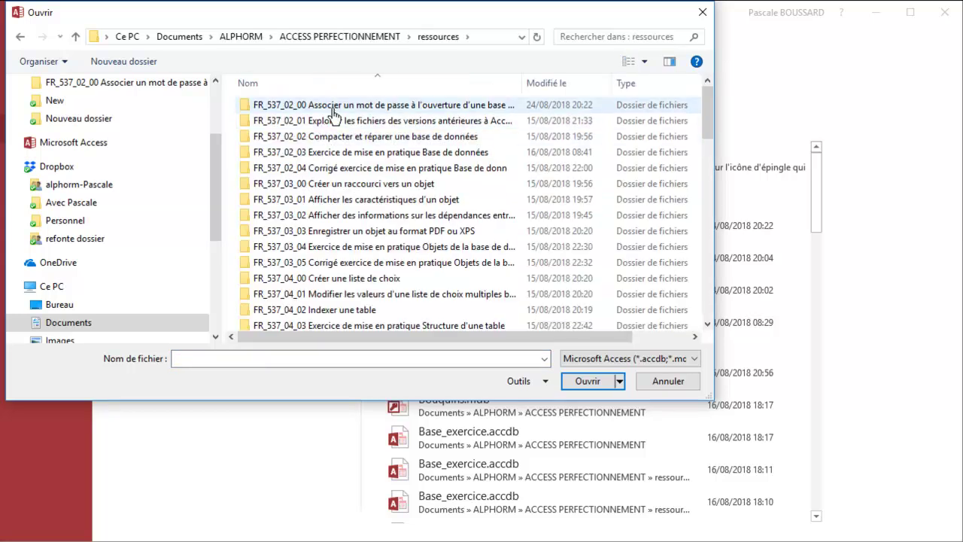
double_click(380, 101)
left_click(320, 109)
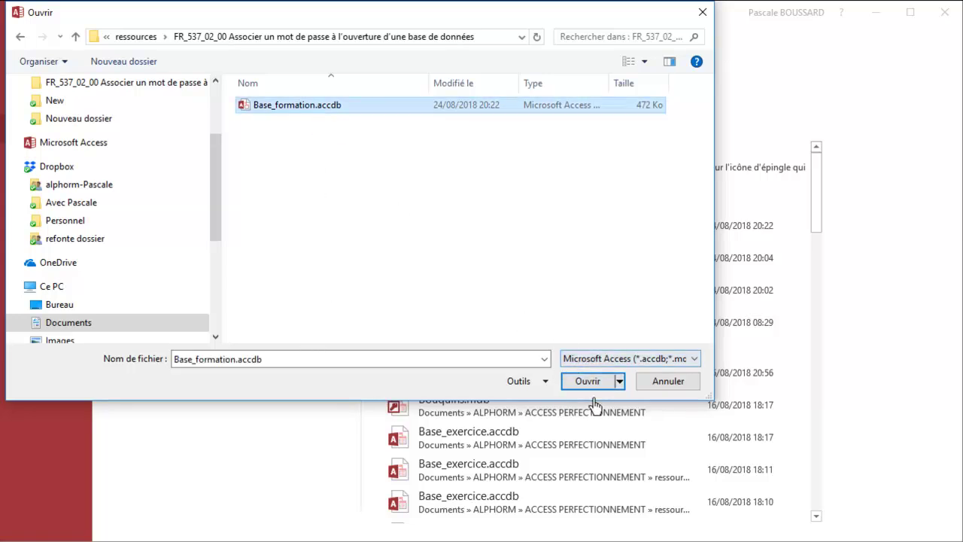
left_click(619, 382)
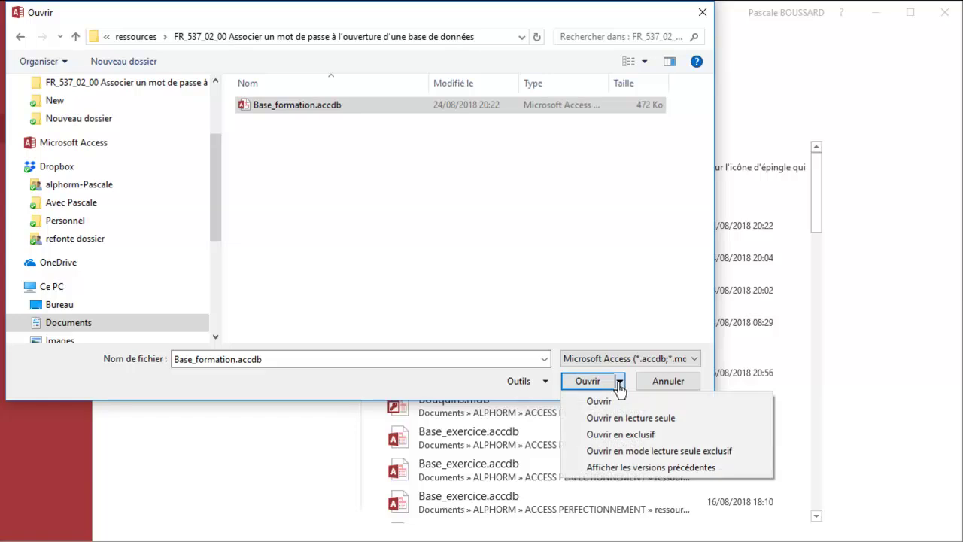
left_click(620, 435)
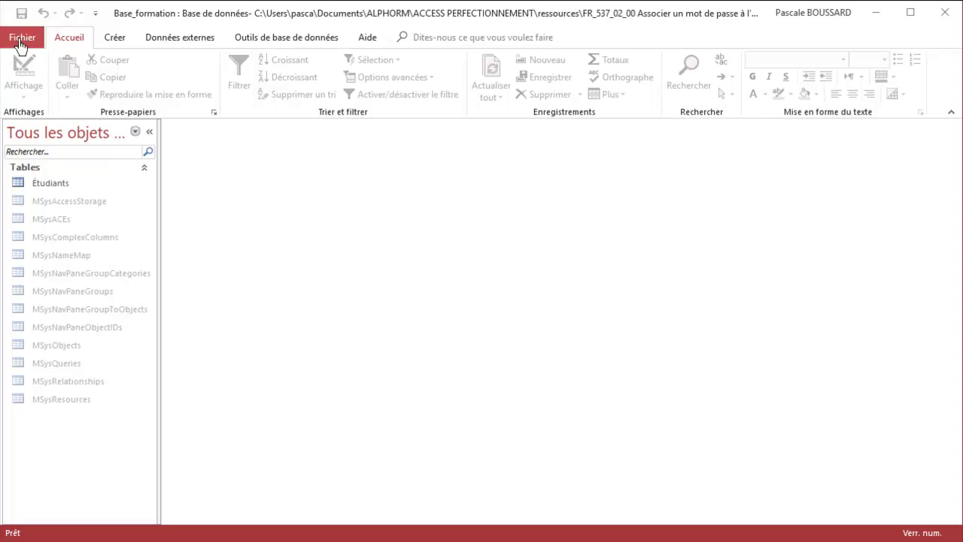
- Encrypt the database by entering and confirming a database password, accepting that row locking is ignored
left_click(23, 39)
left_click(143, 278)
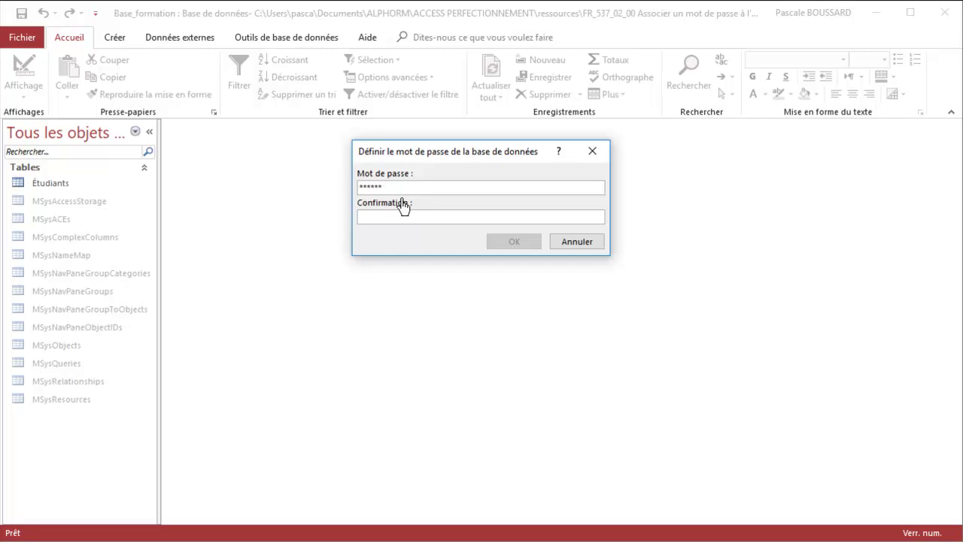
left_click(389, 219)
type("***")
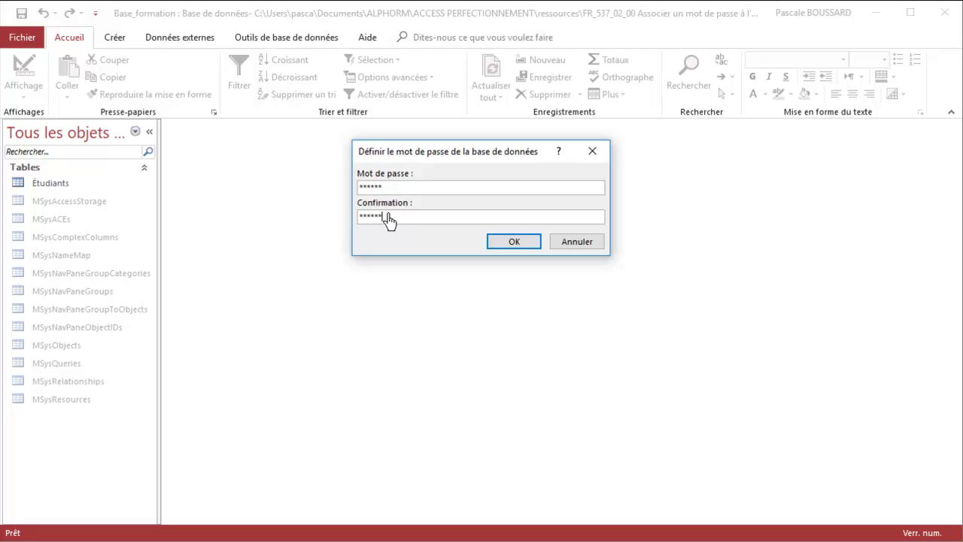
left_click(520, 246)
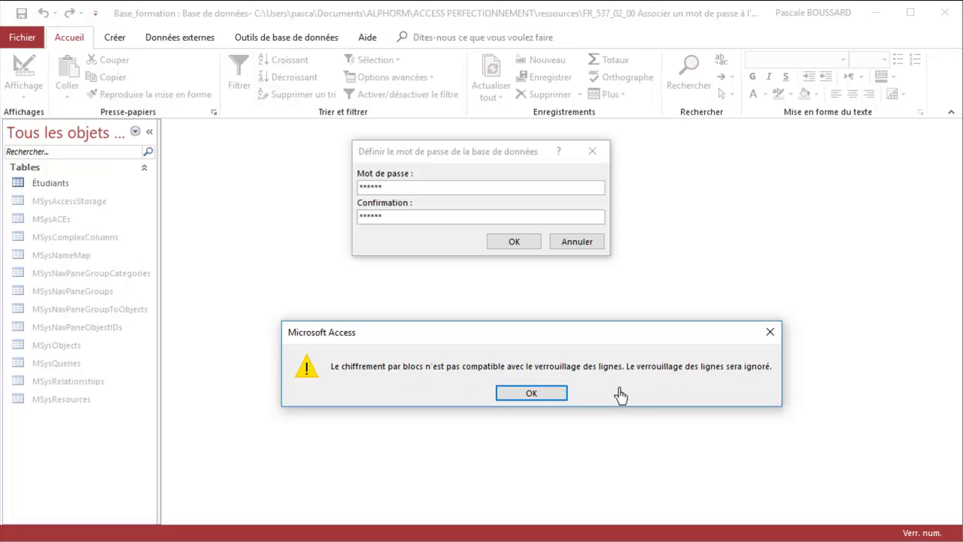
left_click(531, 394)
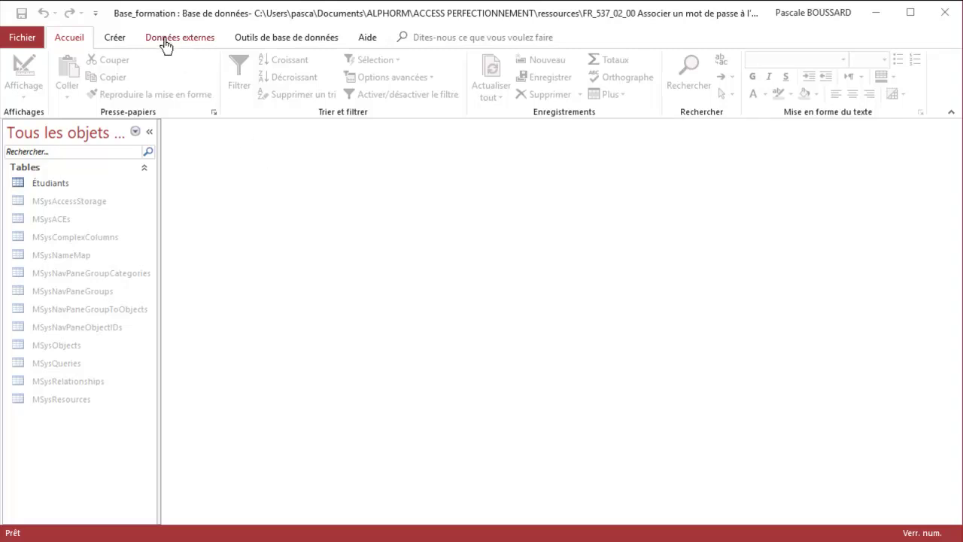
- Close Access, reopen Base_formation.accdb from its folder in File Explorer, and enter the database password
left_click(940, 15)
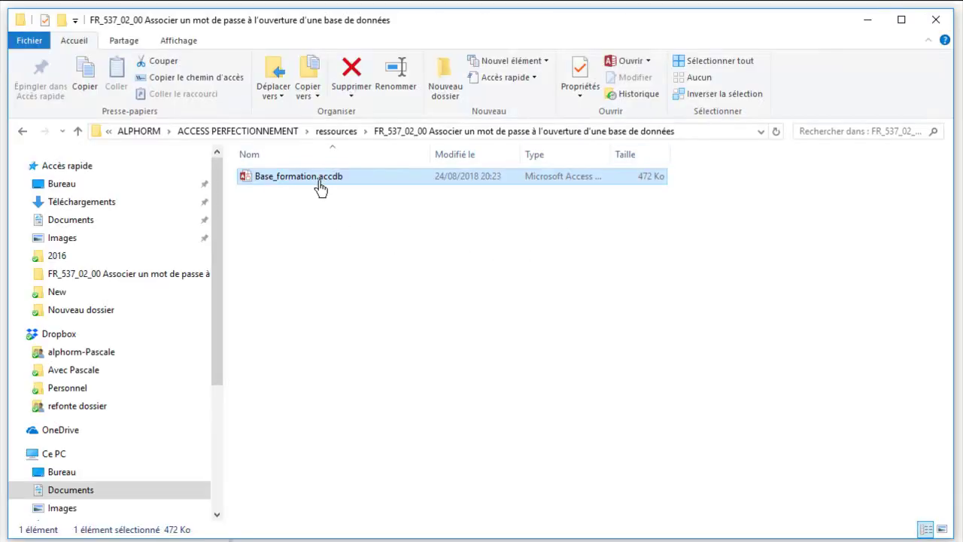
double_click(321, 185)
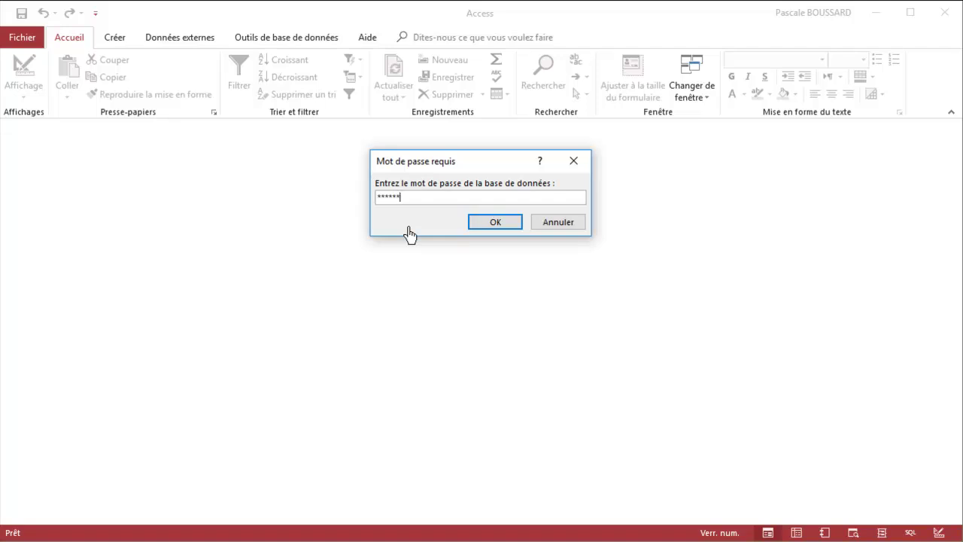
key("Return")
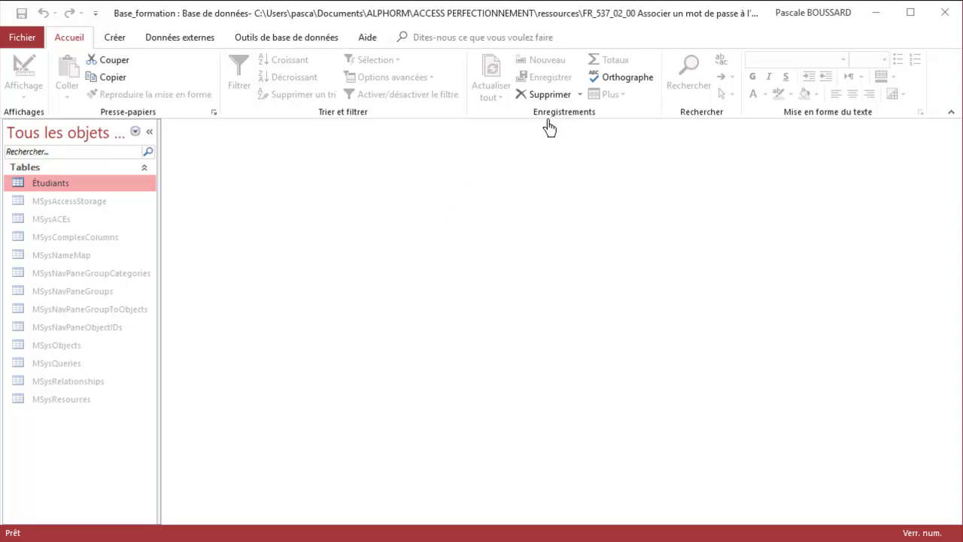
- Try to decrypt the Base_formation database and dismiss the message
left_click(22, 39)
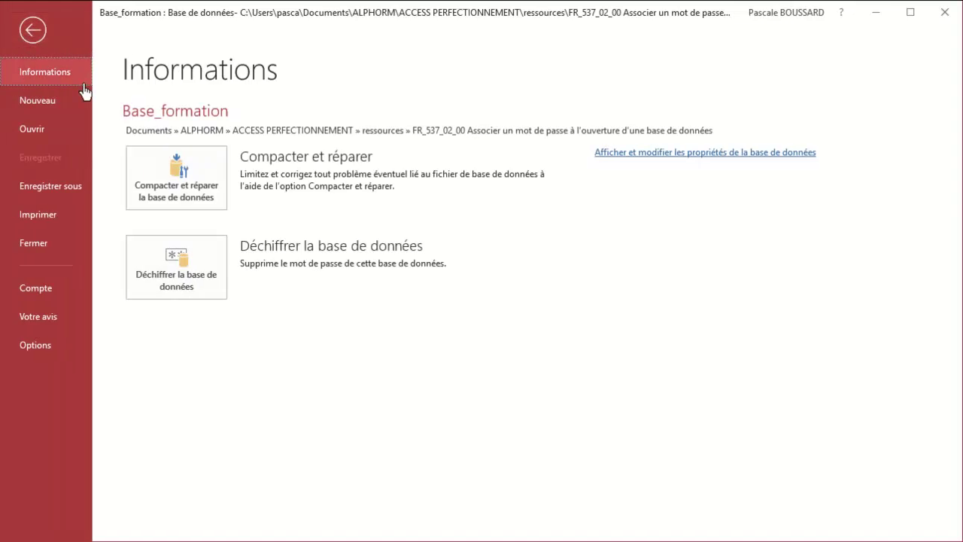
left_click(174, 278)
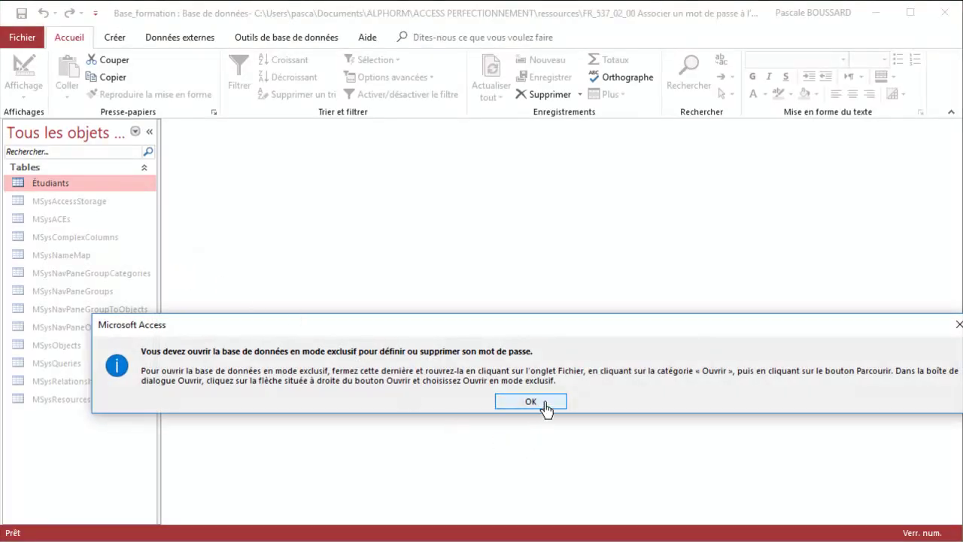
left_click(543, 403)
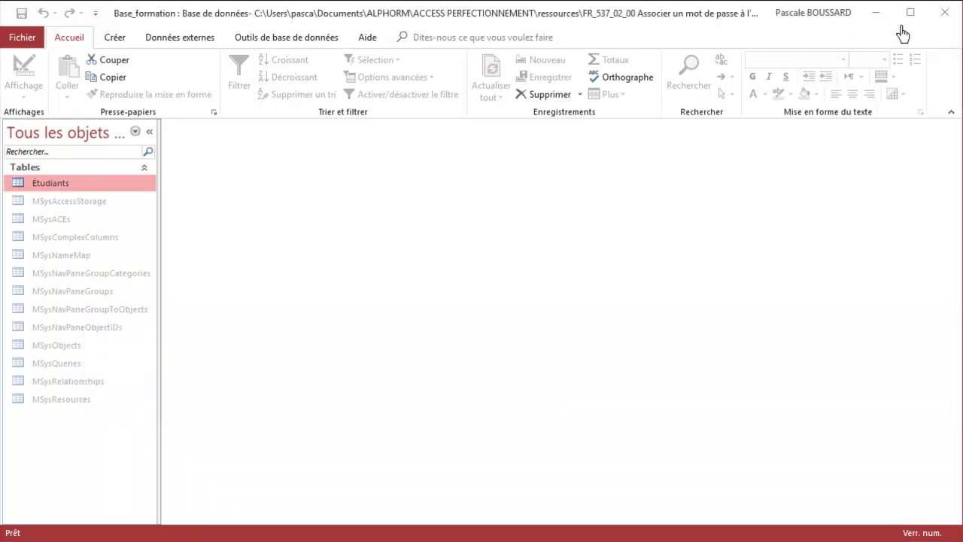
- Close the database and browse for a file to open in the ressources subfolder FR_537_02_00 of ACCESS PERFECTIONNEMENT
left_click(26, 39)
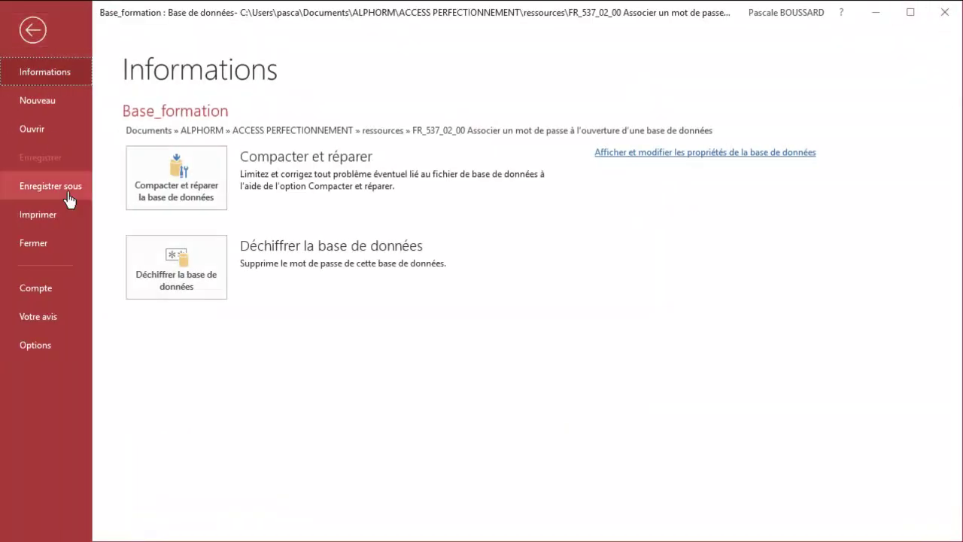
left_click(45, 254)
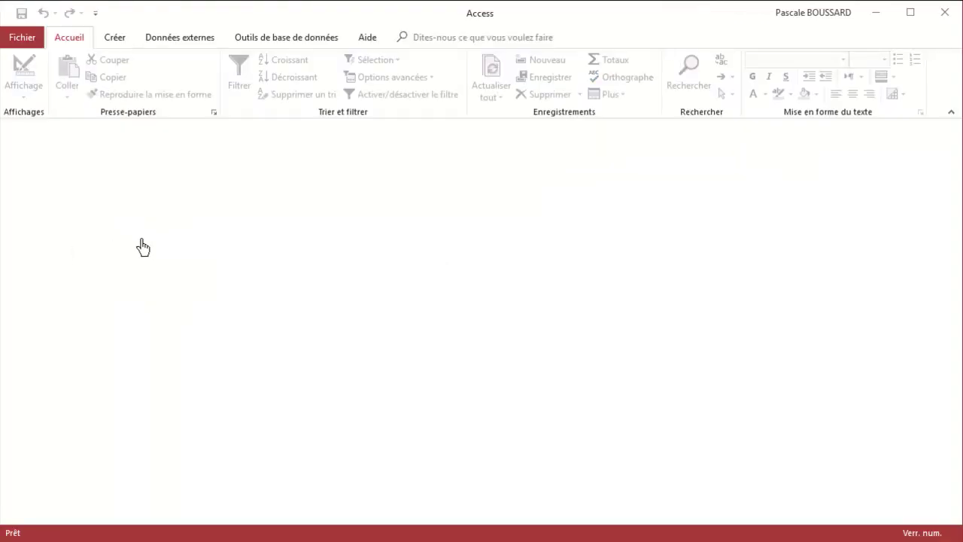
left_click(22, 39)
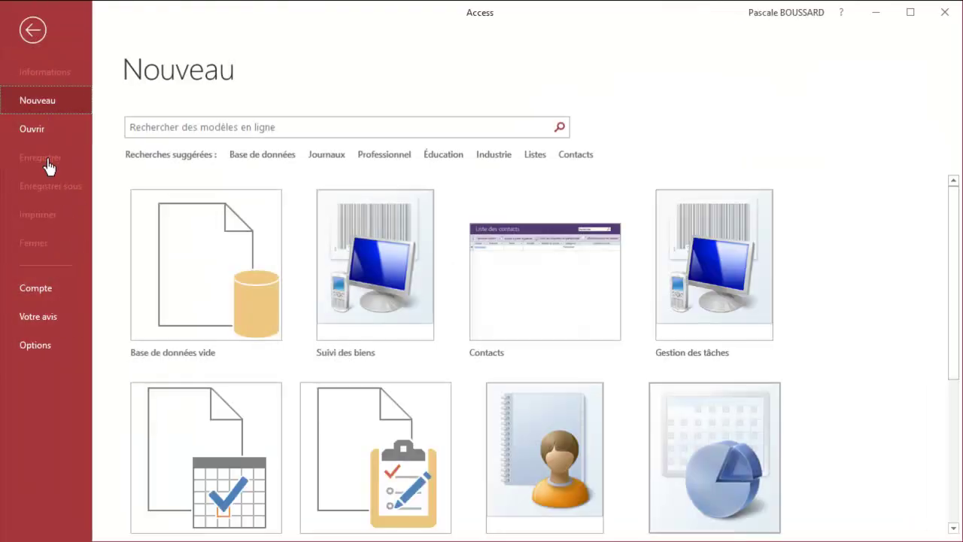
left_click(34, 136)
left_click(188, 299)
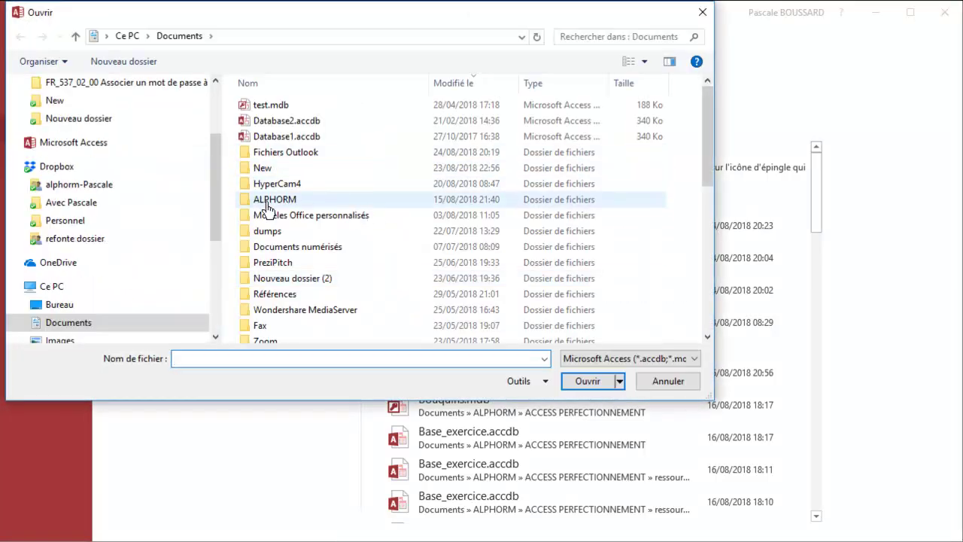
double_click(267, 207)
double_click(273, 163)
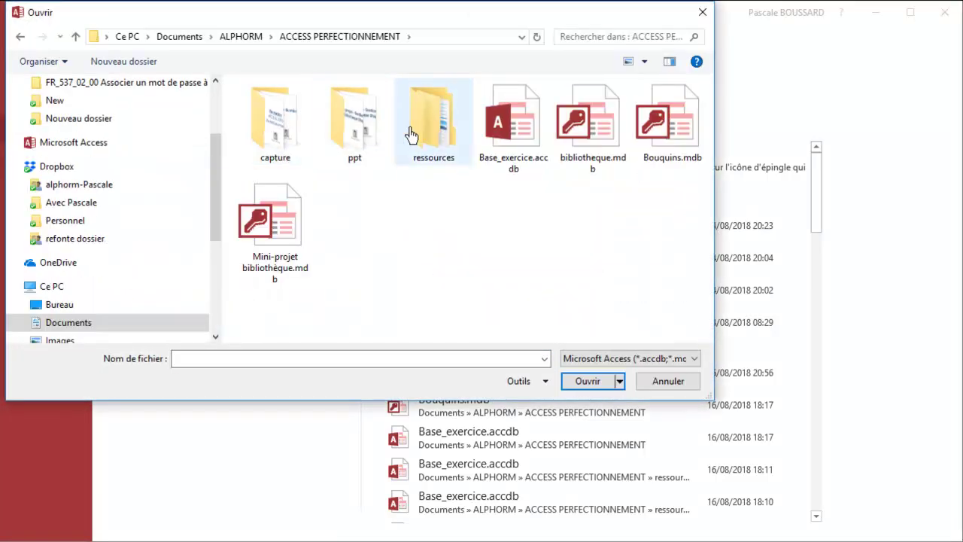
double_click(412, 135)
double_click(342, 107)
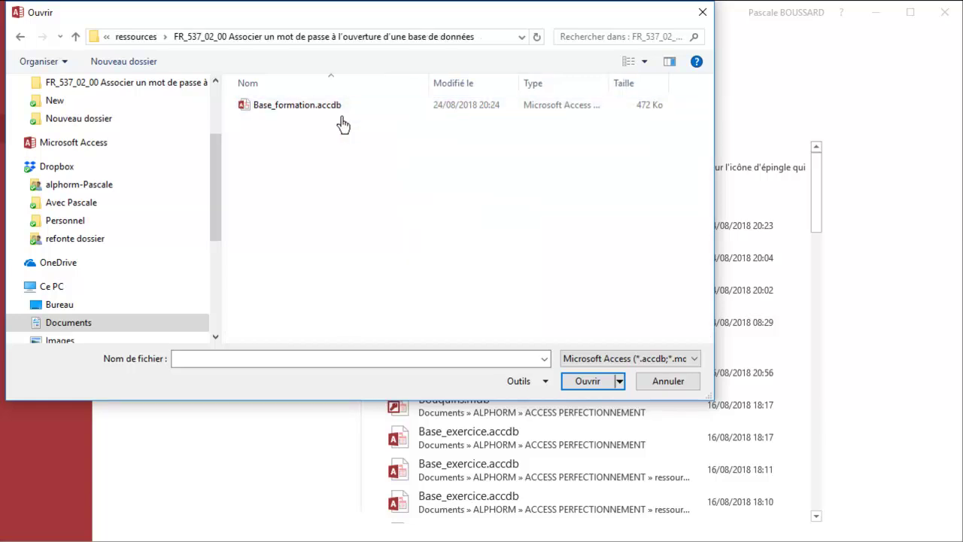
- Open Base_formation.accdb in exclusive mode, entering the database password
left_click(318, 113)
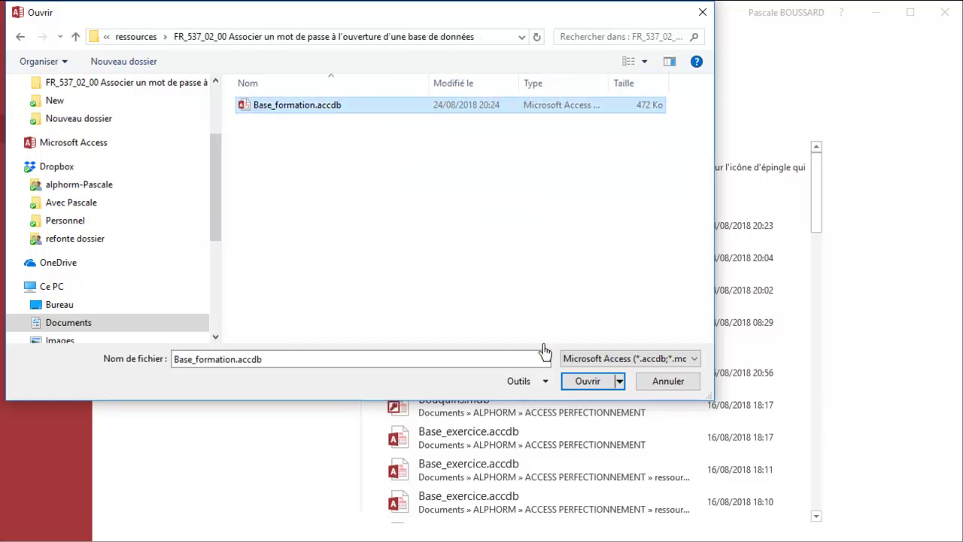
left_click(620, 381)
left_click(621, 435)
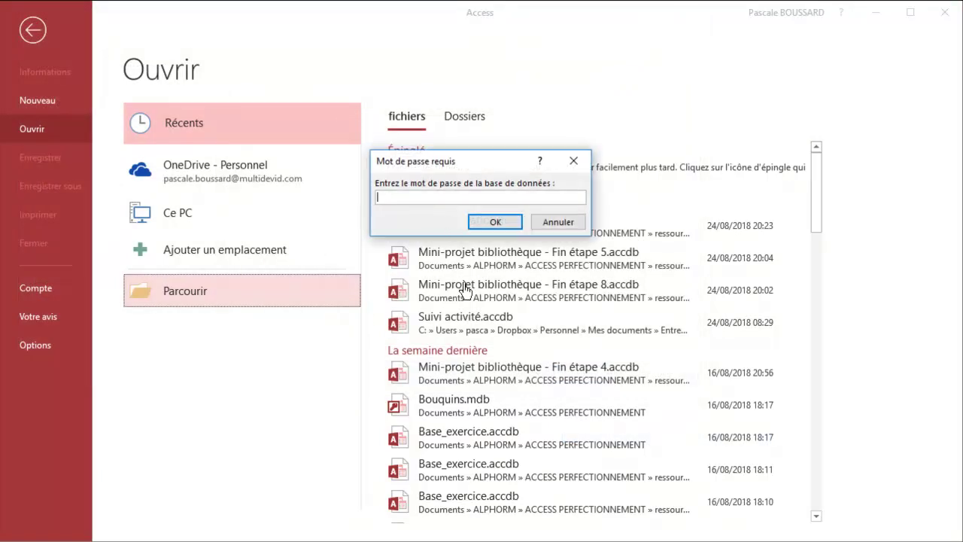
key("Return")
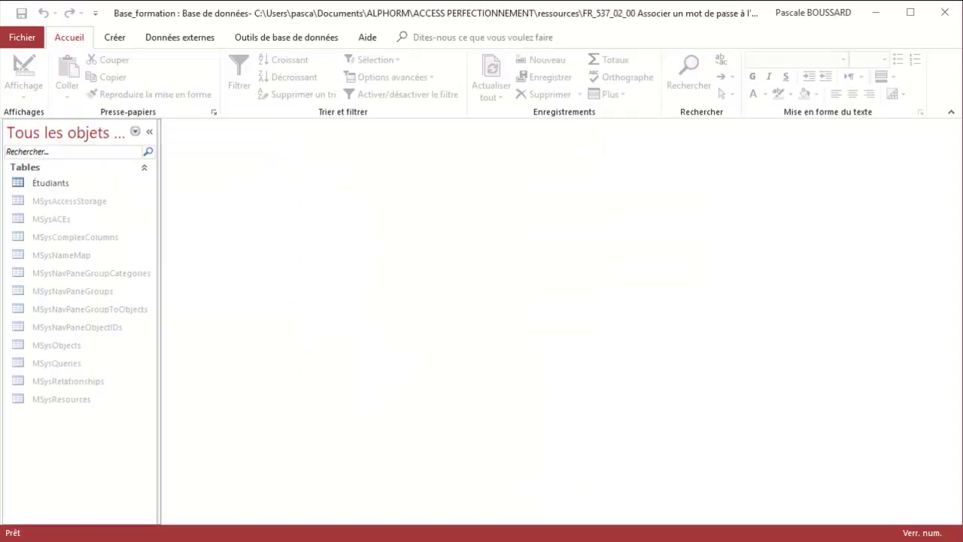
- Decrypt the database by entering the current database password to remove it
left_click(22, 37)
left_click(197, 286)
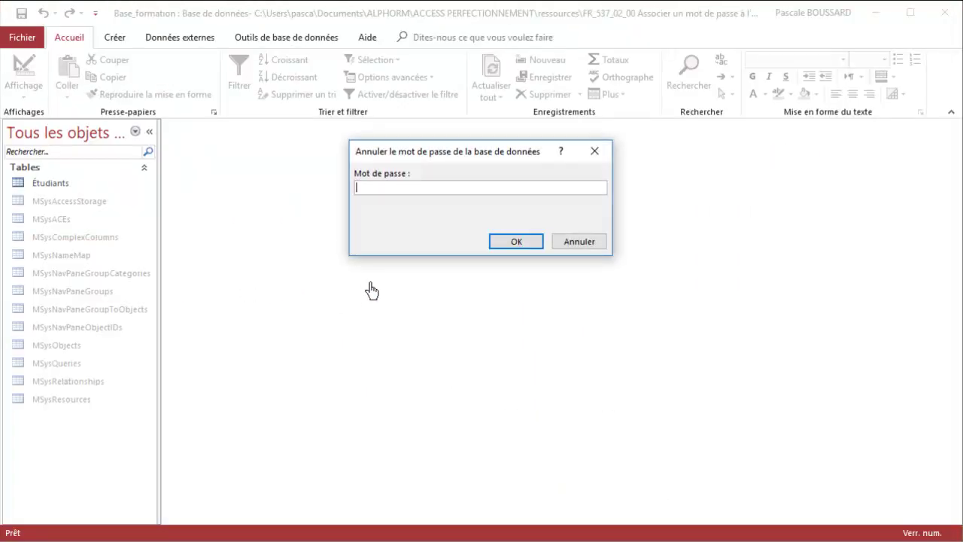
left_click(515, 243)
left_click(489, 393)
key("Return")
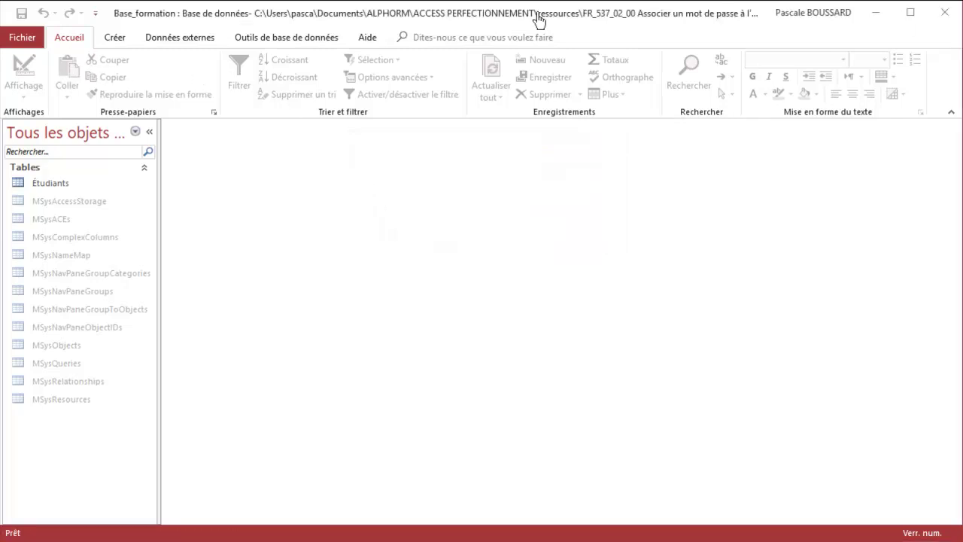
- Close Access and reopen Base_formation.accdb from its folder in File Explorer
left_click(947, 11)
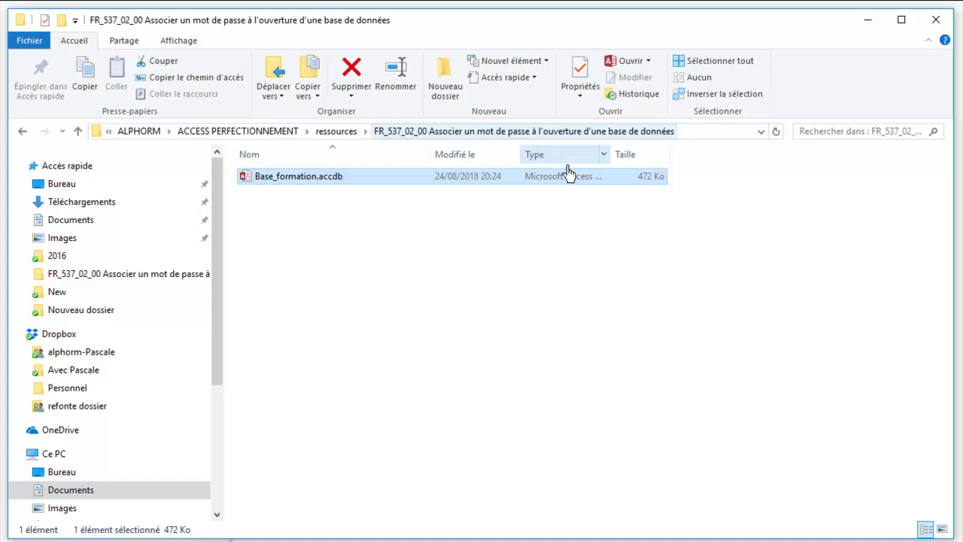
double_click(299, 179)
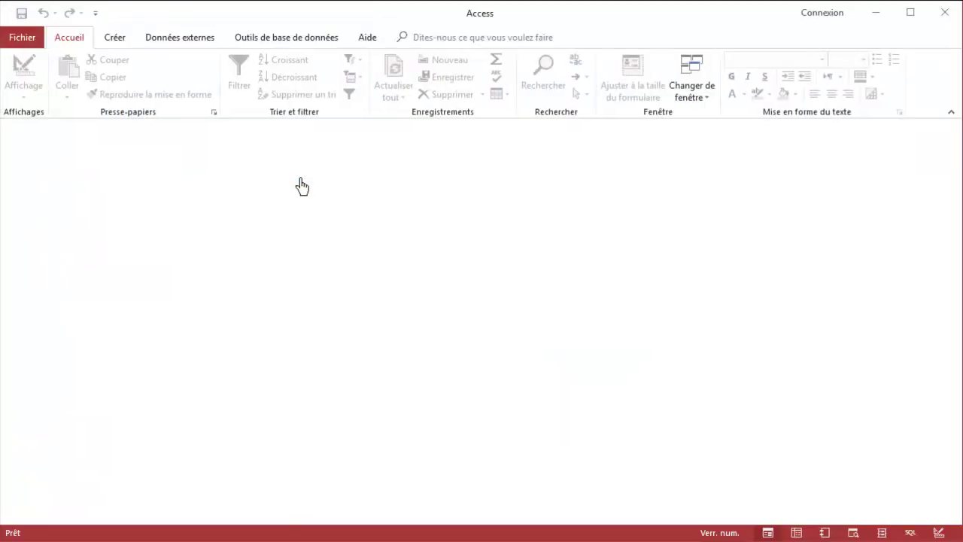